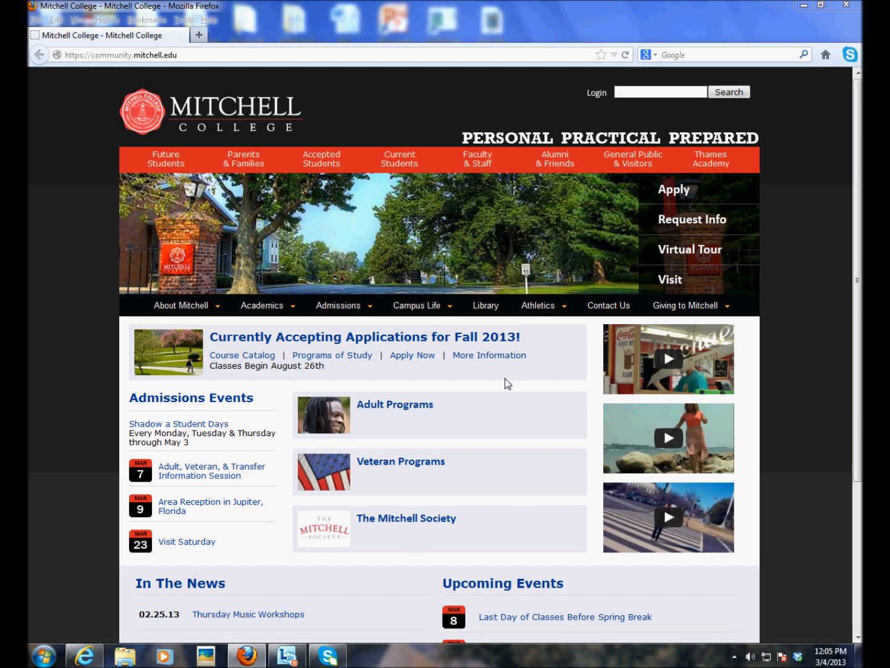
Step: Open the Compass Faculty Portal sign-in page from Mitchell College's Faculty & Staff section
click(483, 164)
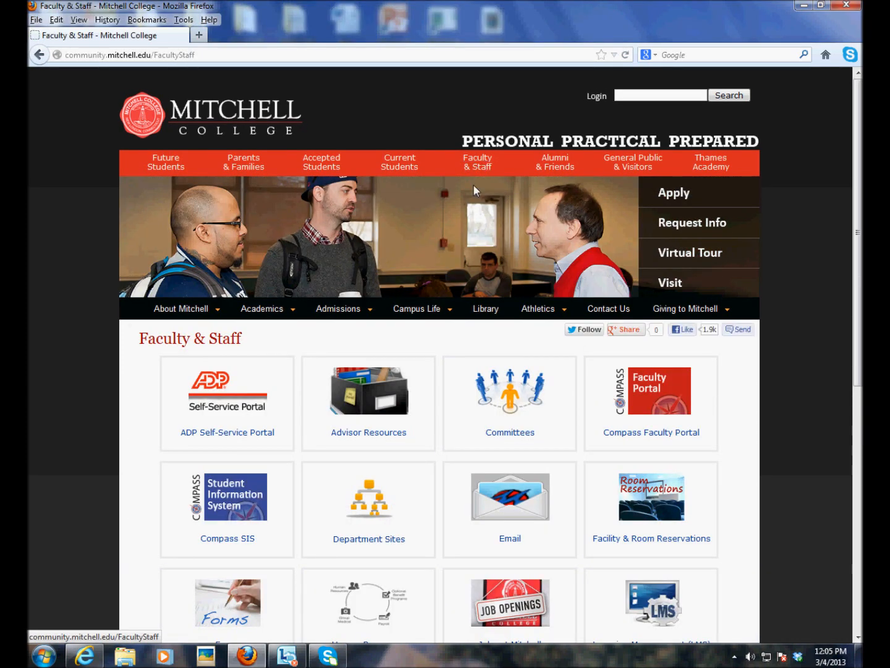
click(645, 433)
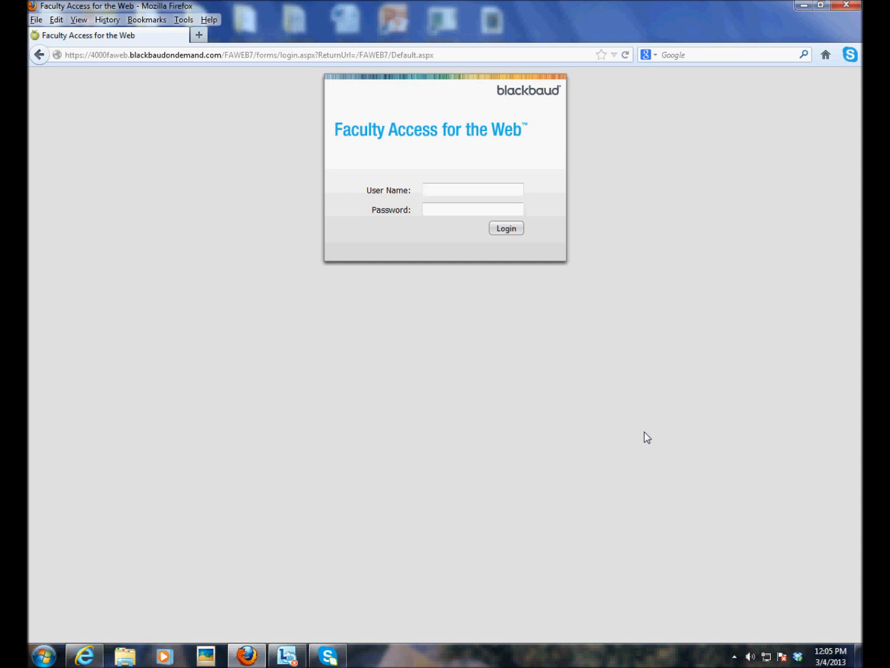
Step: Log in with the instructor's user name and password to reach My Classes
key(Tab)
text(••••••••)
key(Return)
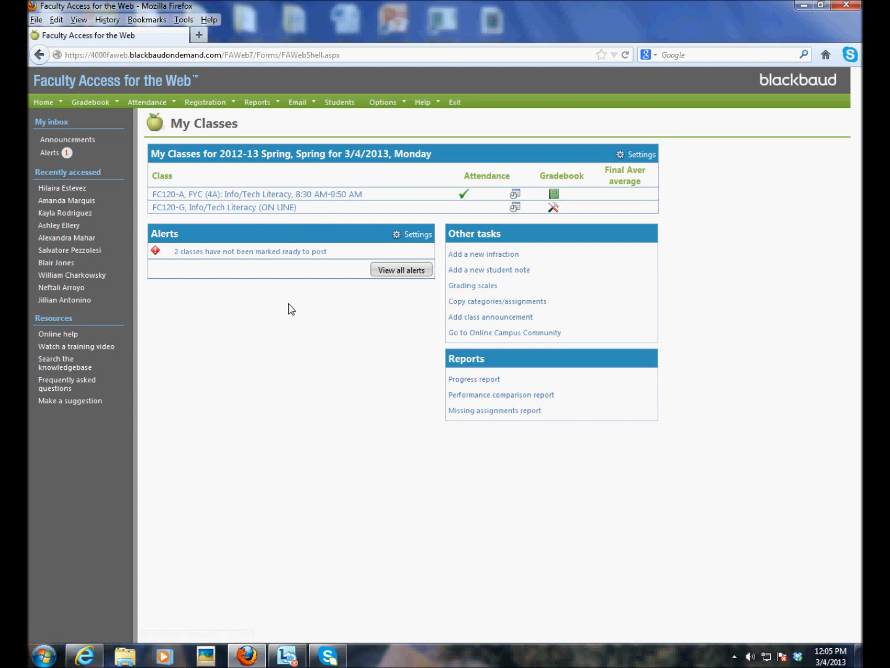
Step: Open the gradebook for class FC120-G, Info/Tech Literacy (ON LINE)
click(281, 208)
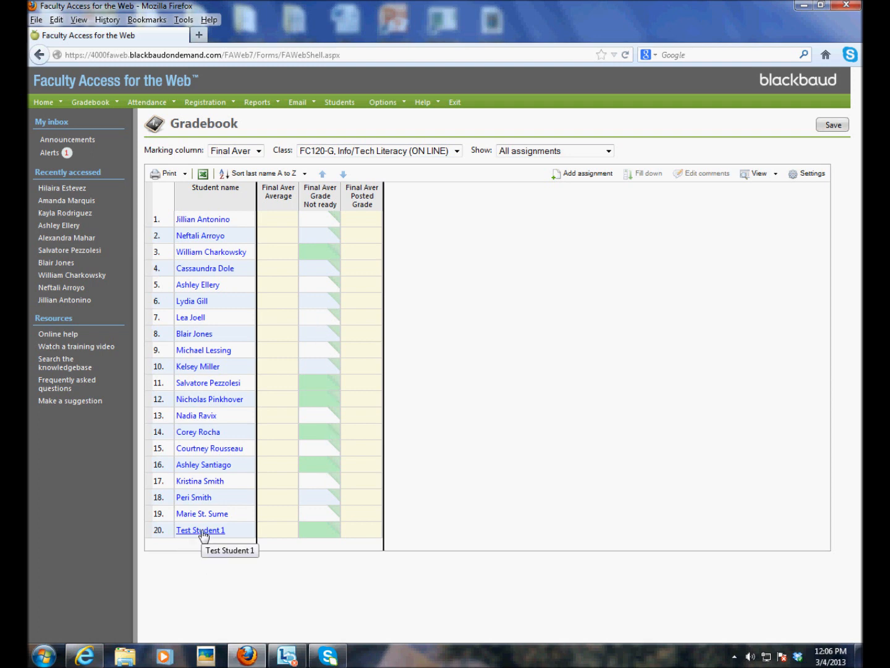
Step: Delete the existing Final Aver comment text for Test Student 1 in row 20
click(313, 527)
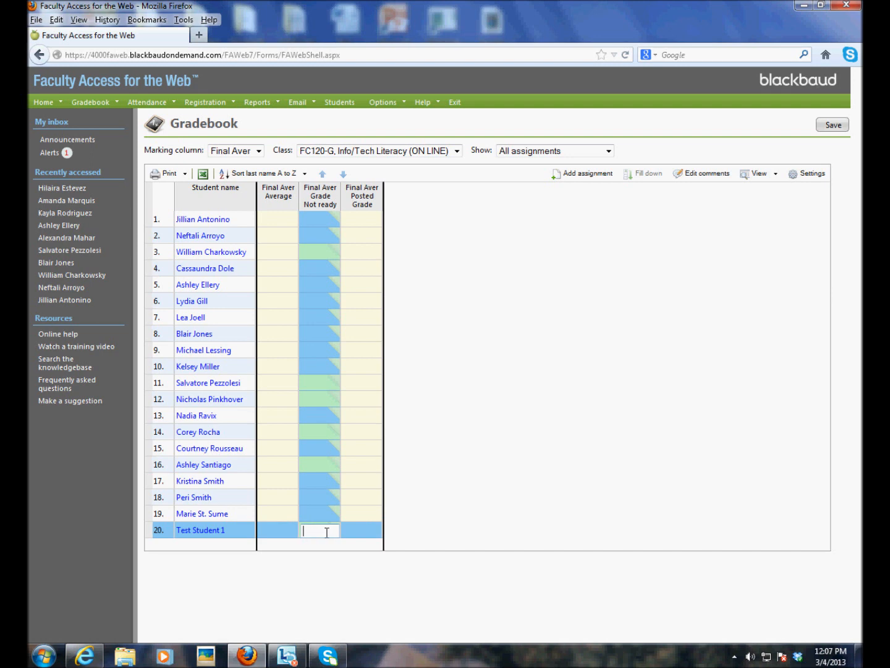
click(699, 175)
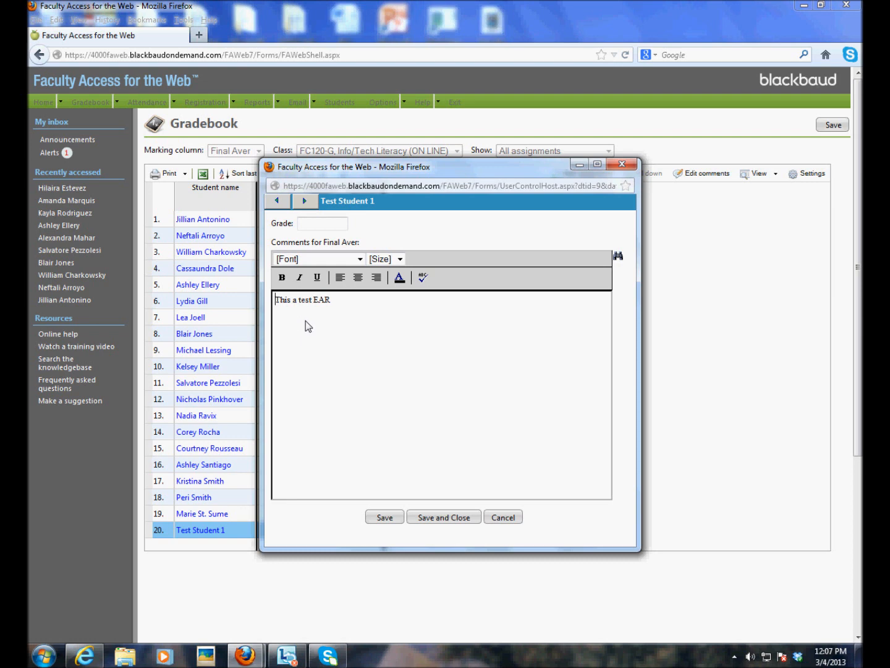
drag(334, 300, 273, 297)
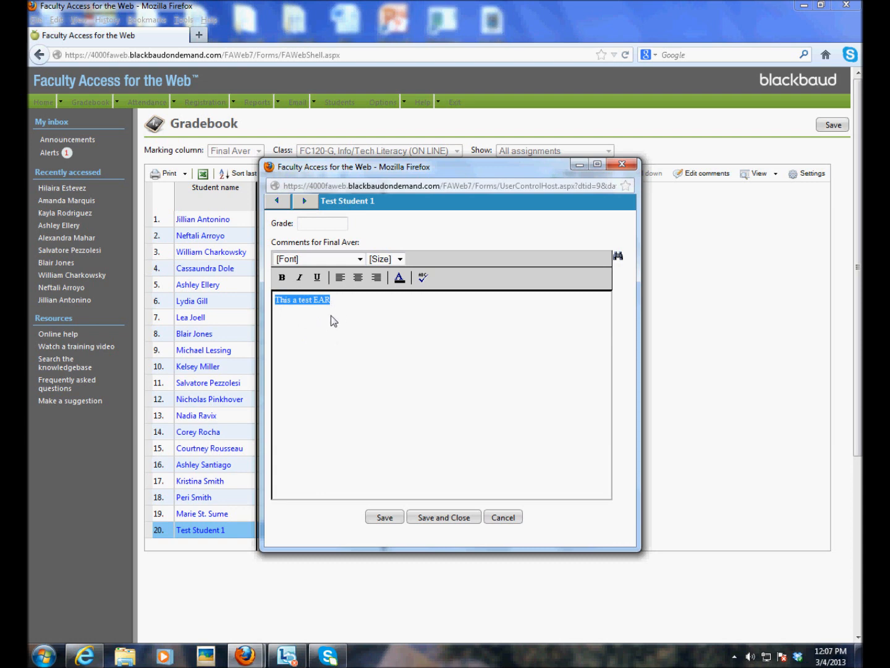
key(Delete)
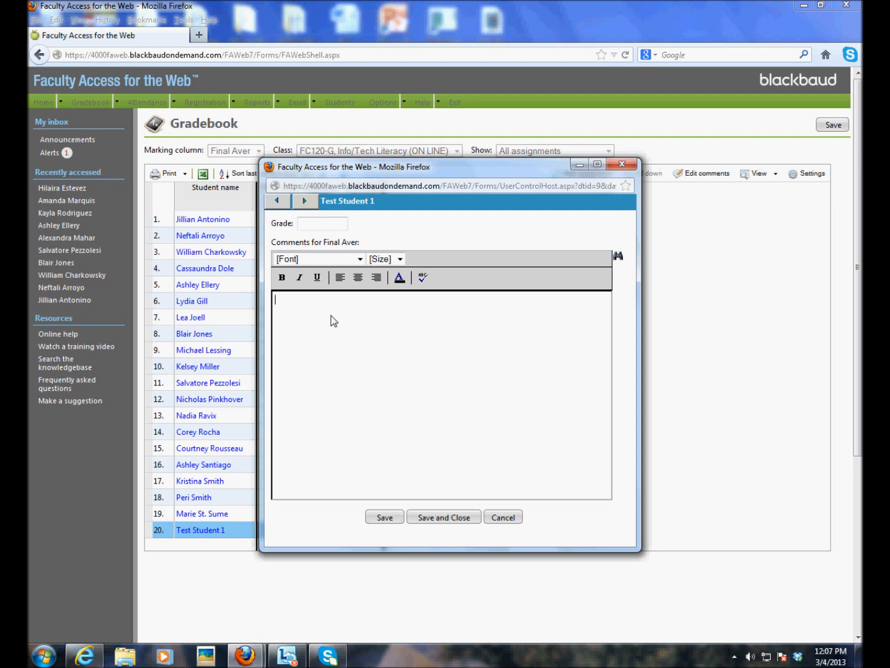
click(331, 315)
Step: Save the emptied comment, then select the first student's Final Aver grade cell
click(447, 519)
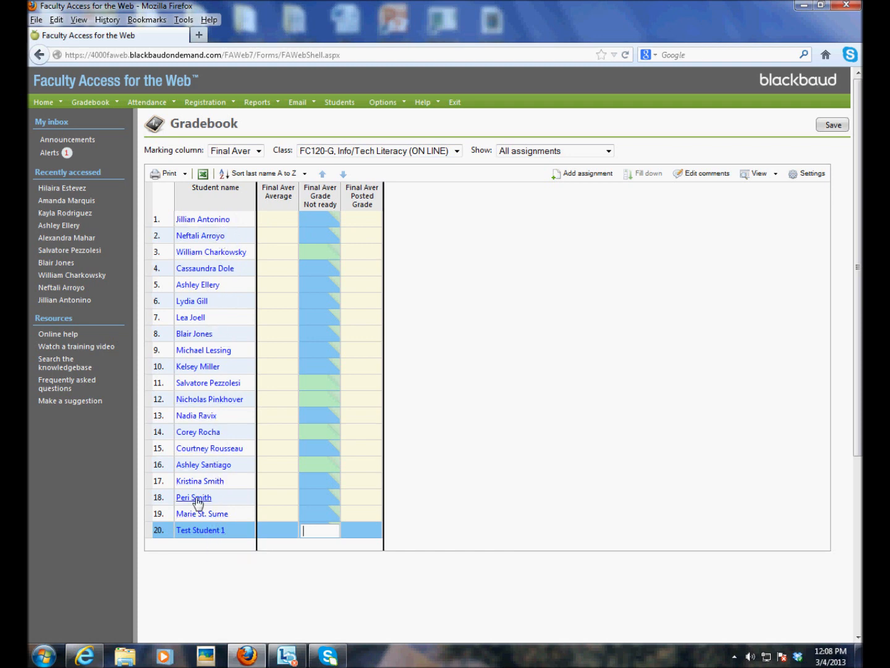
click(319, 219)
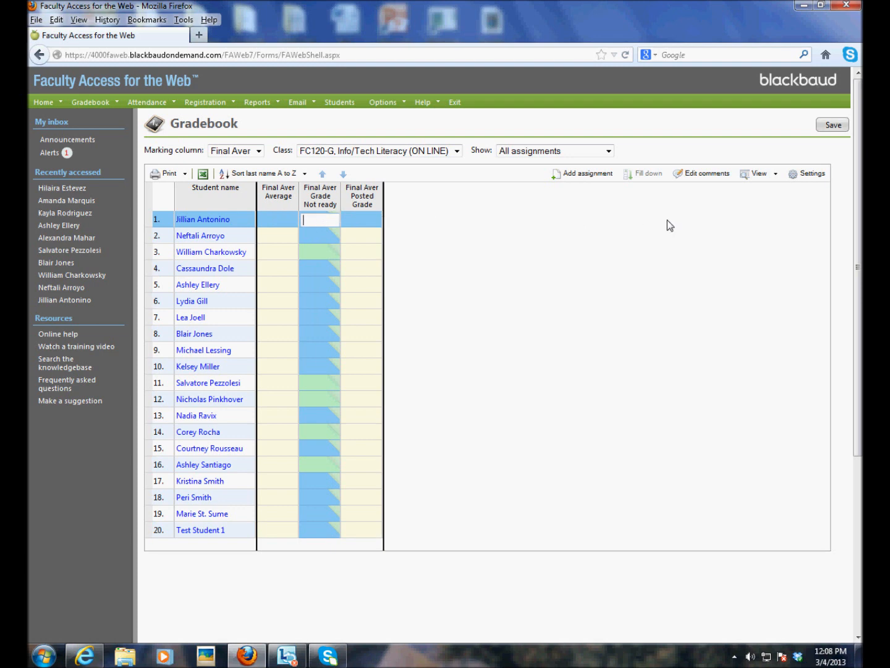
Step: Open the first student's Final Aver comment editor and advance through the next ten students
click(705, 175)
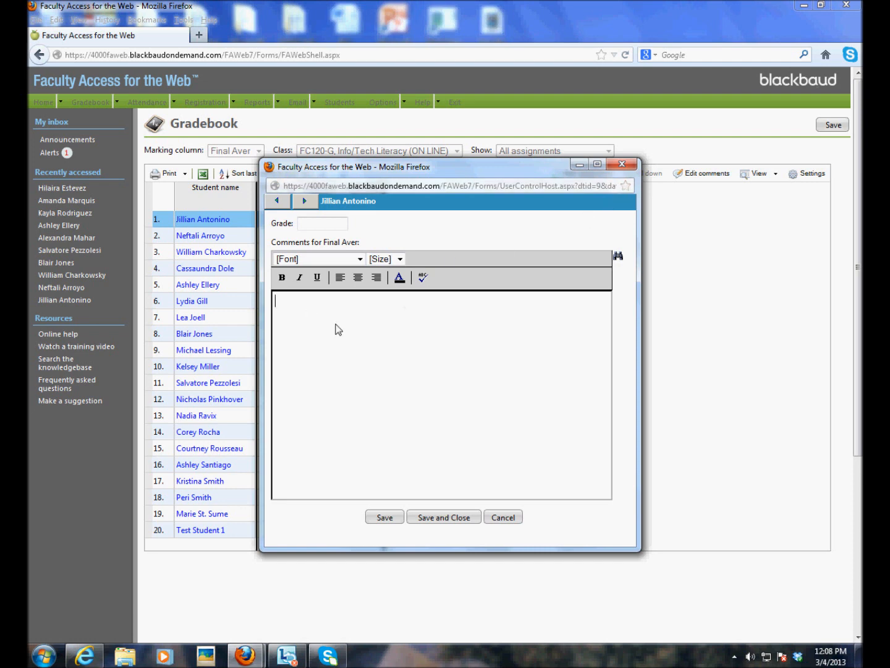
click(306, 203)
click(306, 202)
click(306, 201)
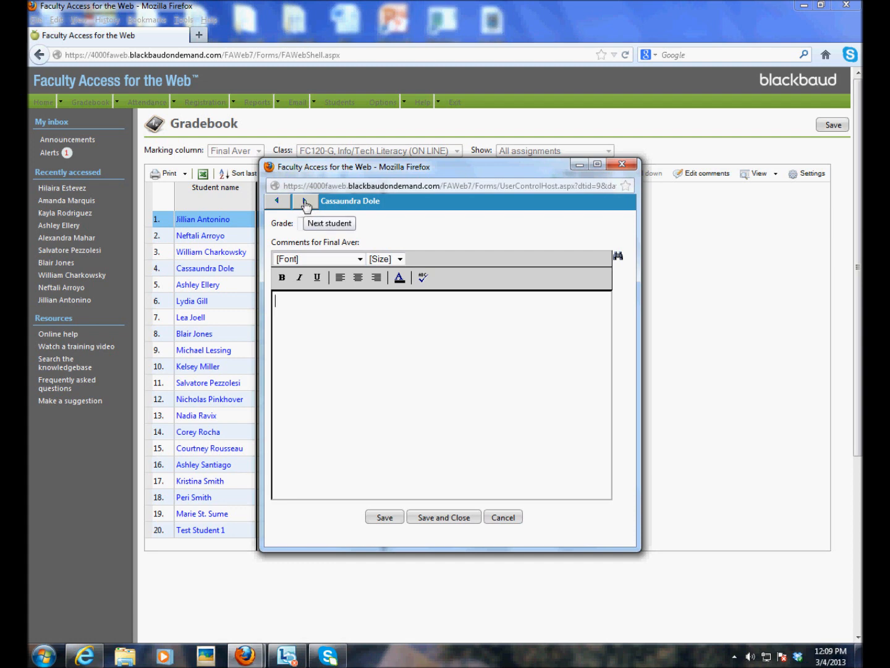
click(305, 202)
click(304, 203)
click(304, 203)
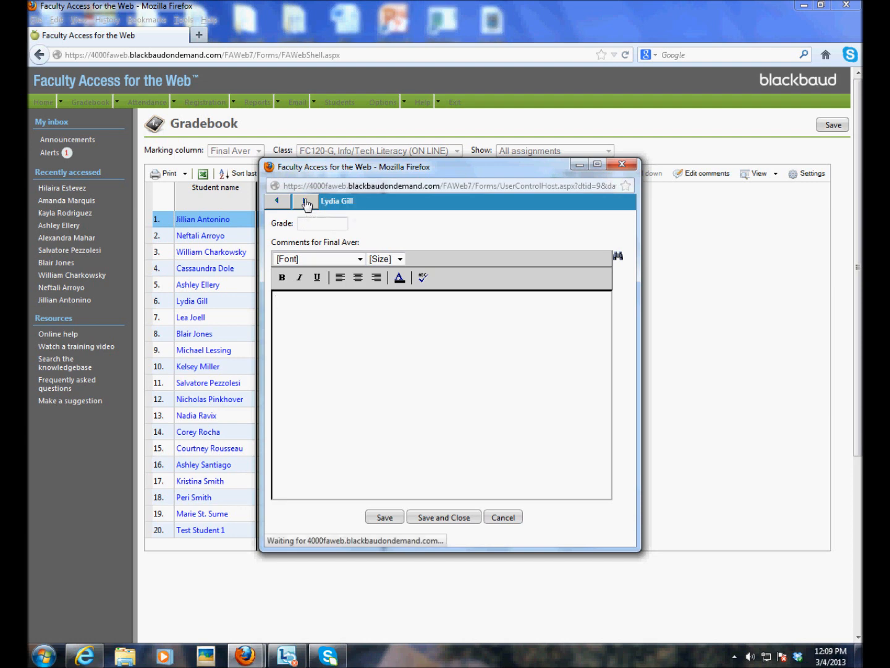
click(305, 202)
click(305, 202)
click(305, 202)
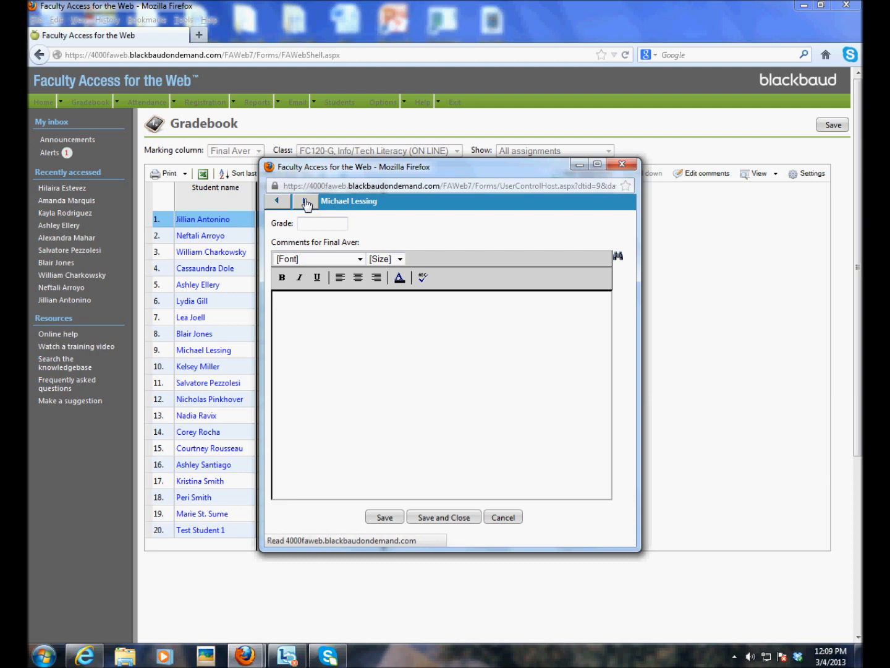
click(304, 202)
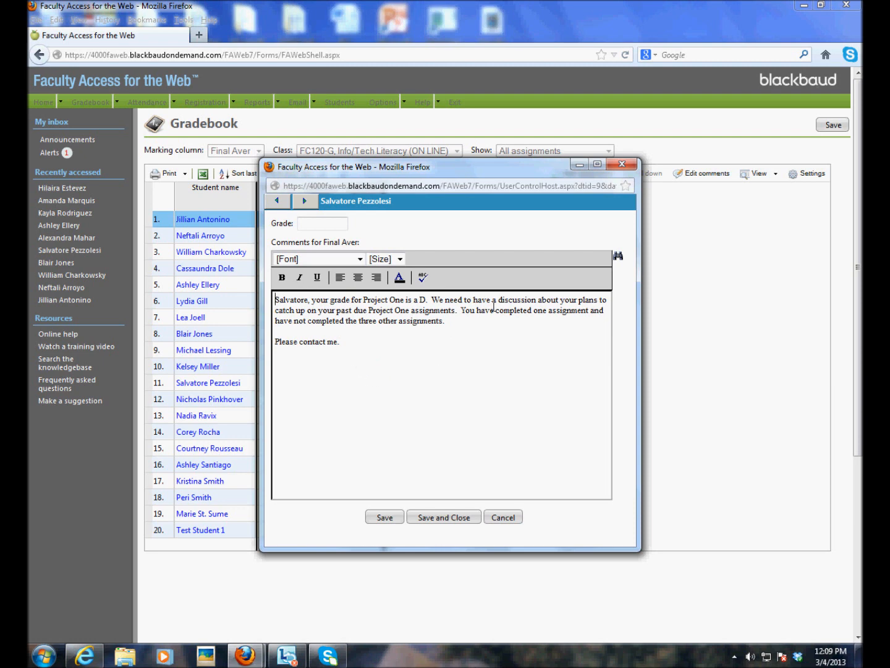
Step: Keep advancing through the remaining students until Test Student 1's comment entry appears
click(305, 201)
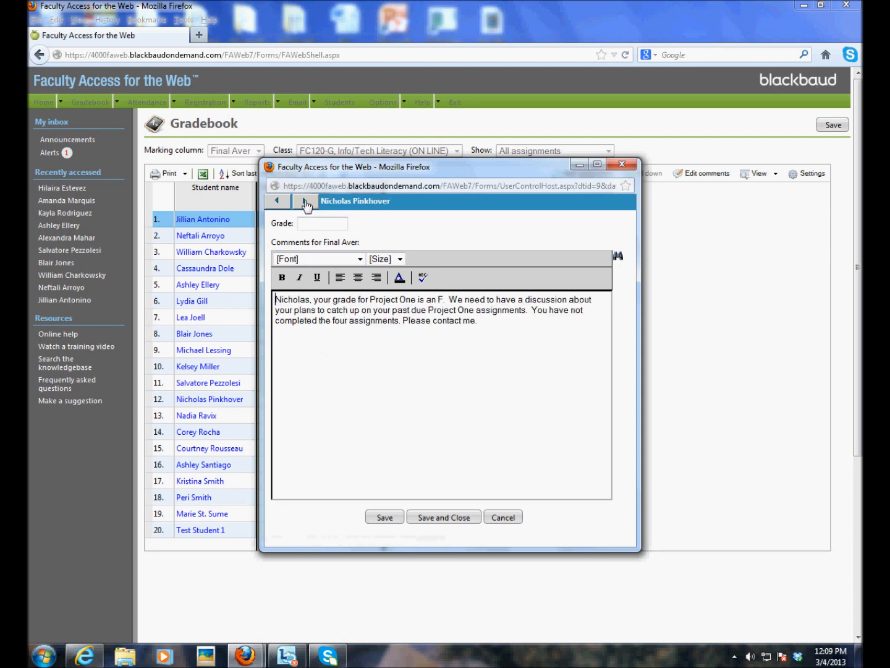
click(304, 201)
click(304, 201)
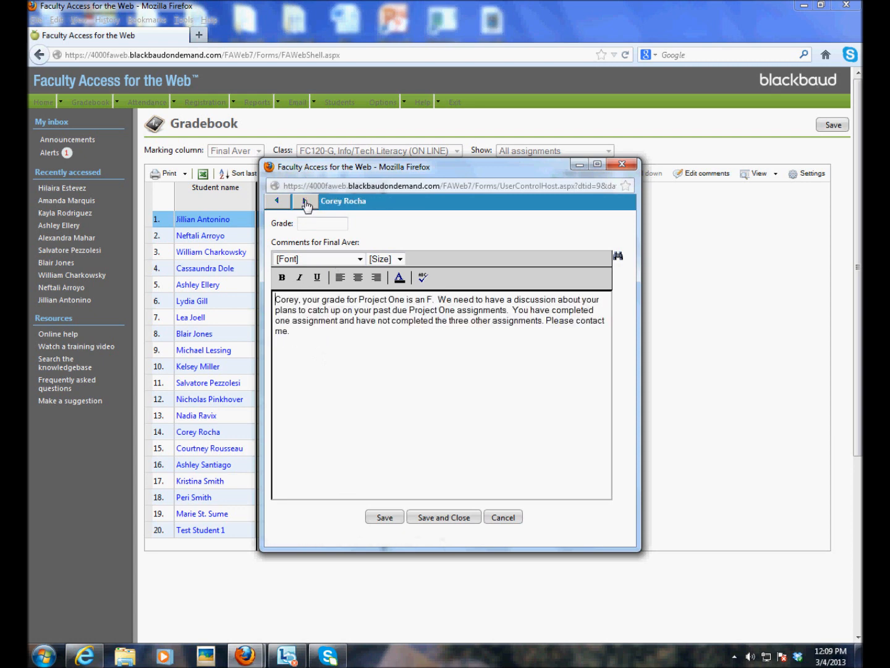
click(305, 201)
click(304, 201)
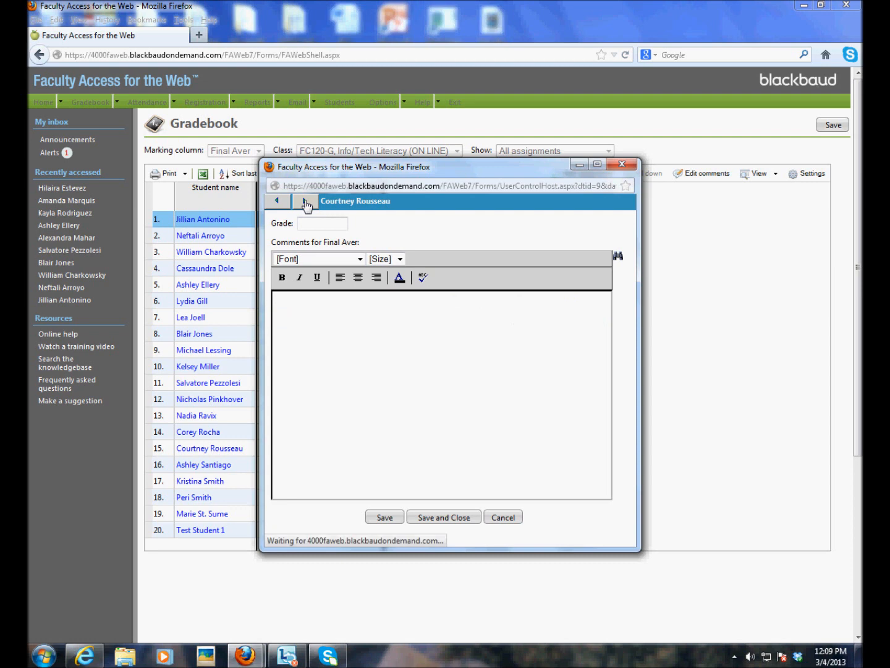
click(304, 201)
click(305, 201)
click(304, 201)
click(305, 201)
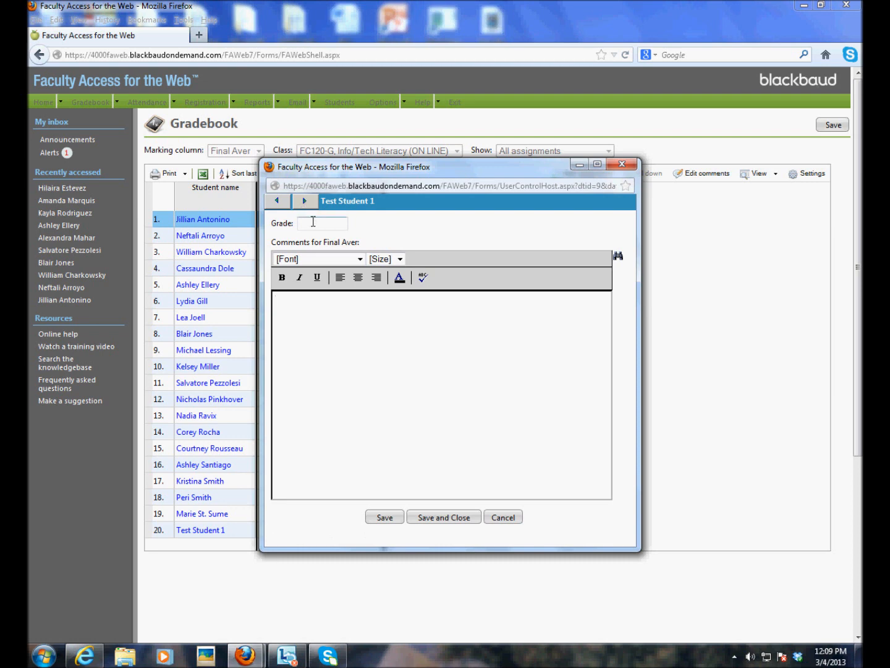
Step: Enter B as Test Student 1's Final Aver grade and save the comment editor
click(311, 222)
text(b)
click(459, 520)
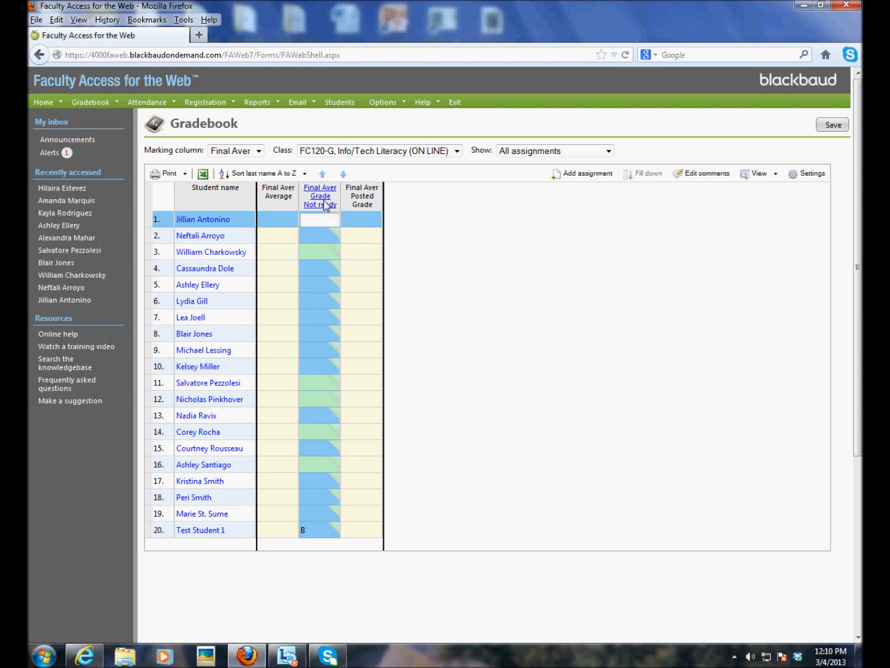
Step: Set the Final Aver grades to Ready for the registrar, then recheck and confirm the setting
click(325, 206)
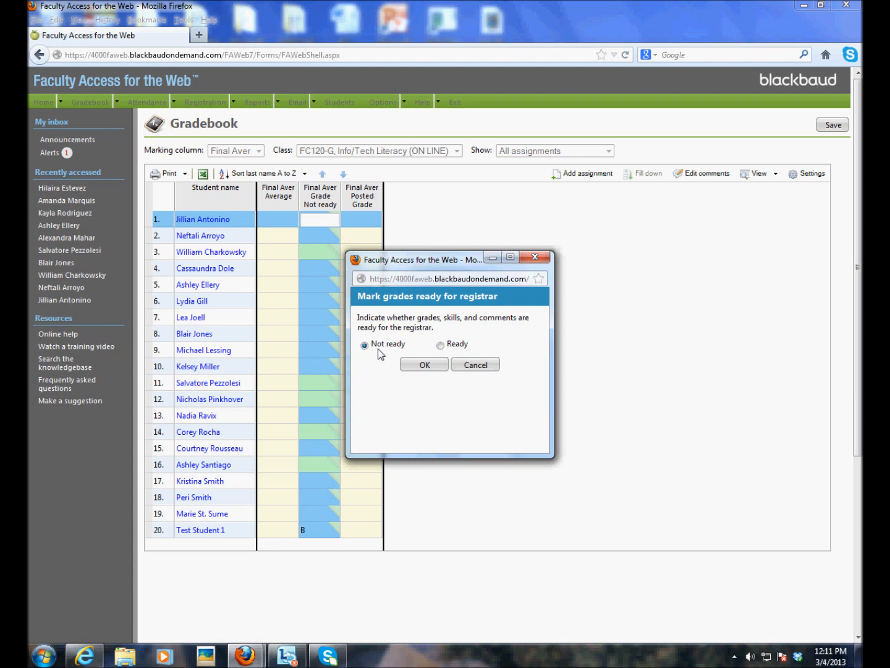
click(440, 347)
click(428, 365)
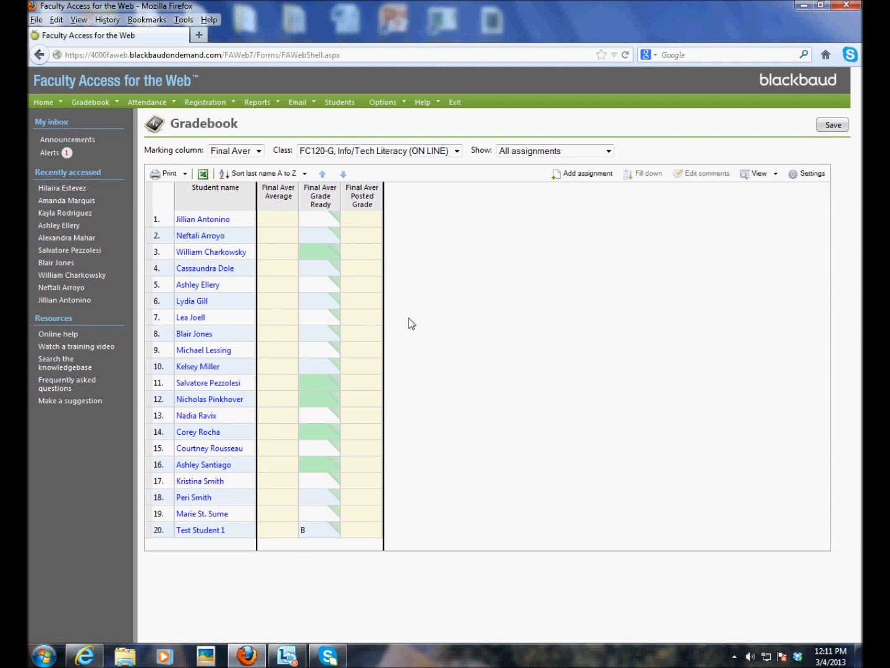
click(313, 200)
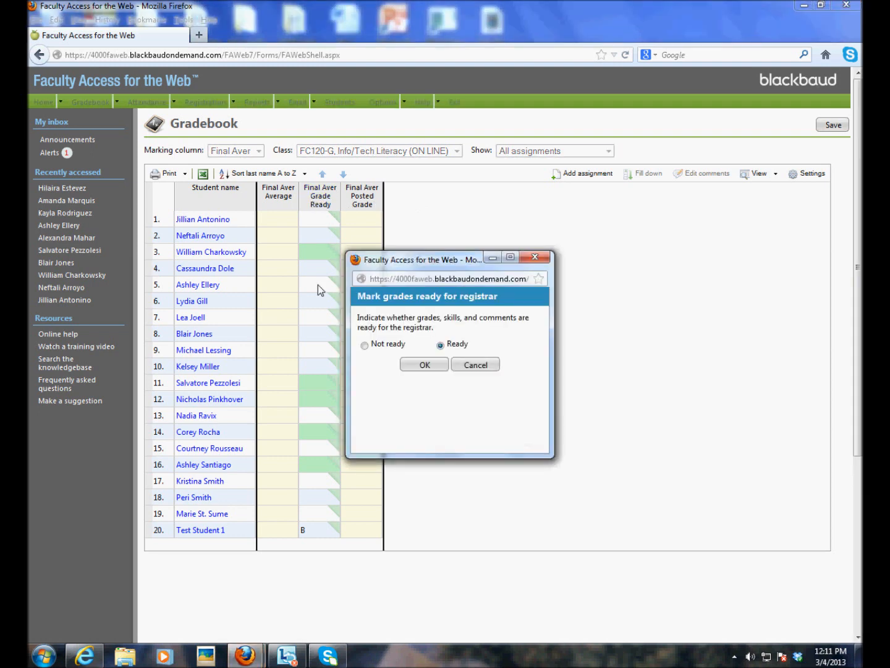
click(422, 365)
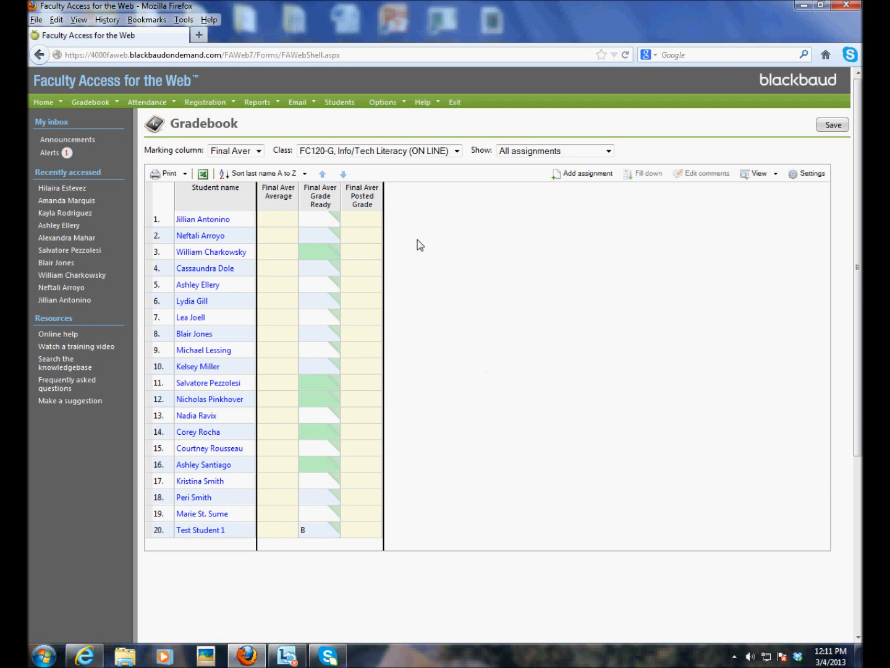
Step: Return to the My Classes home page via the Home menu
mouse_move(45, 106)
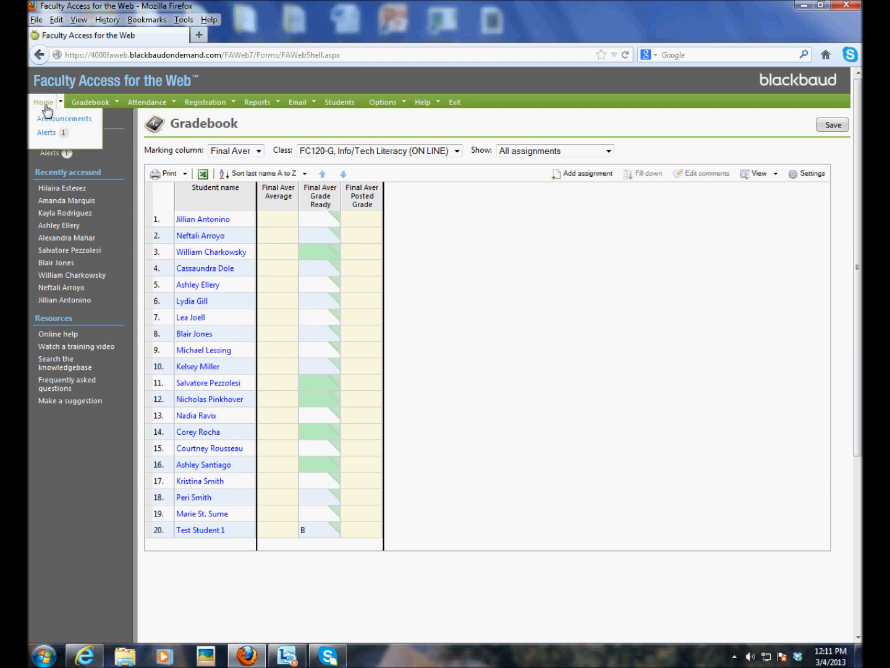
click(44, 104)
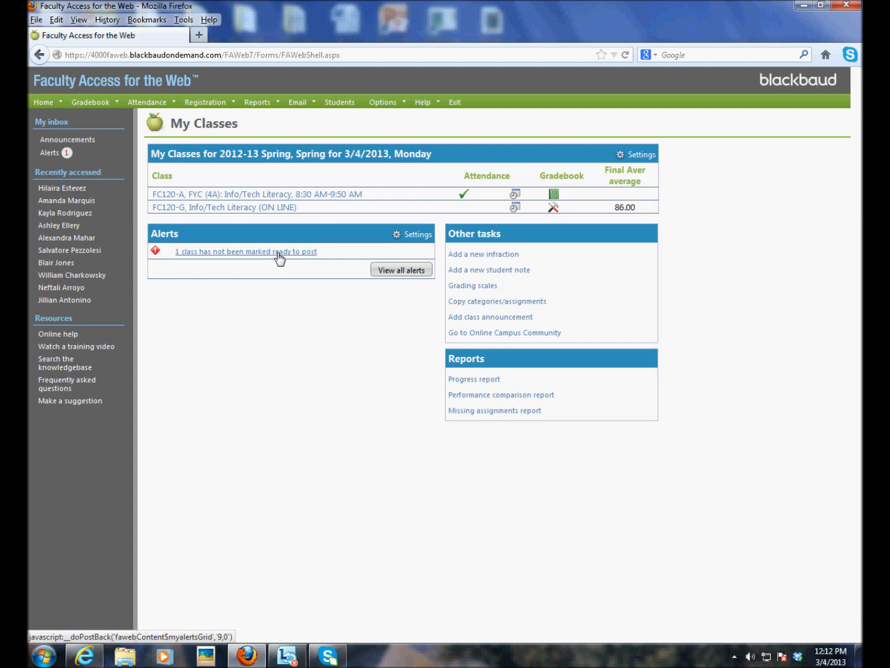
click(391, 272)
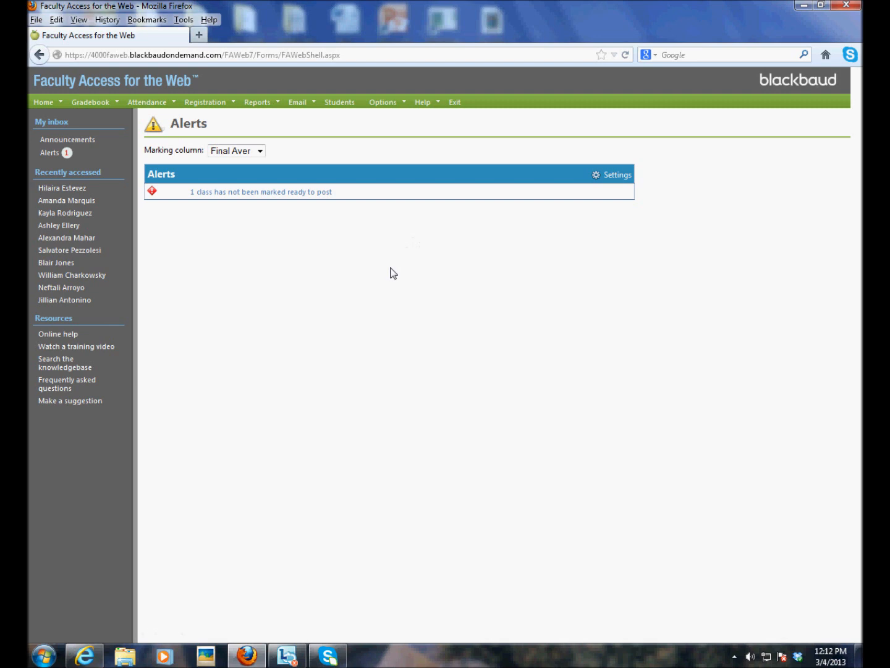
click(291, 194)
click(46, 109)
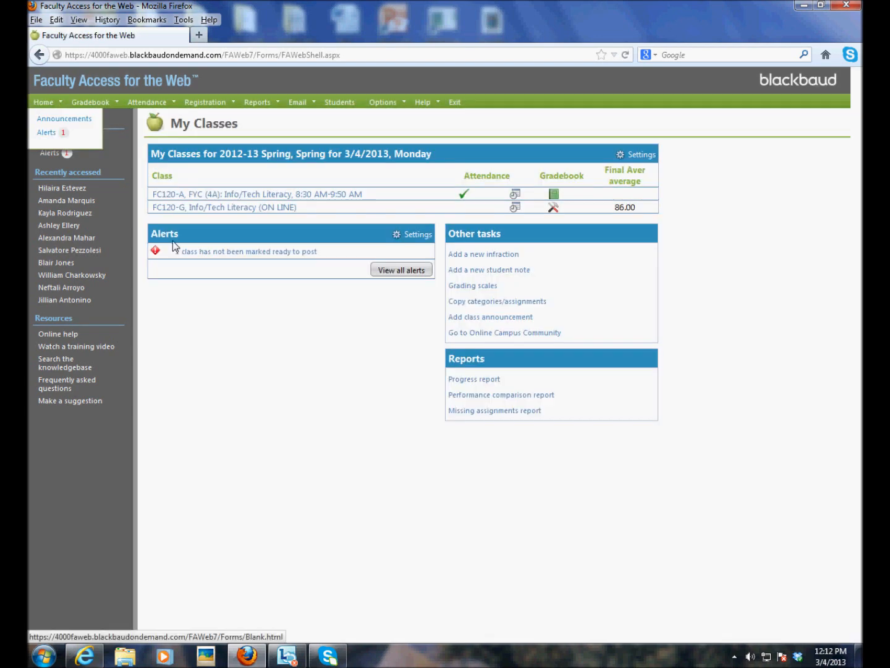